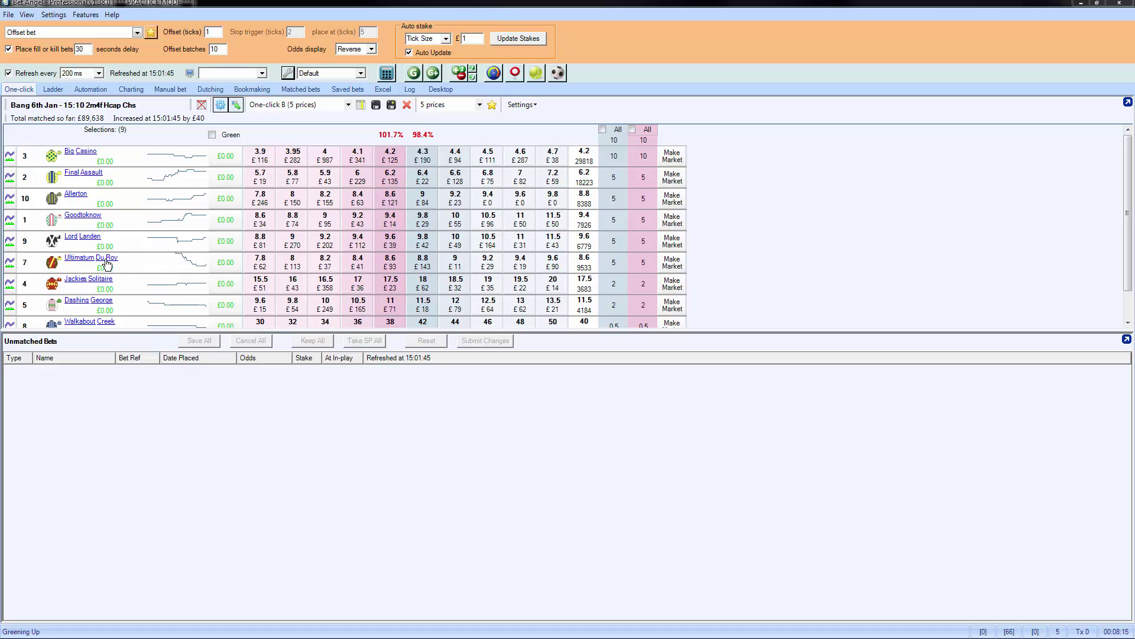
click(104, 261)
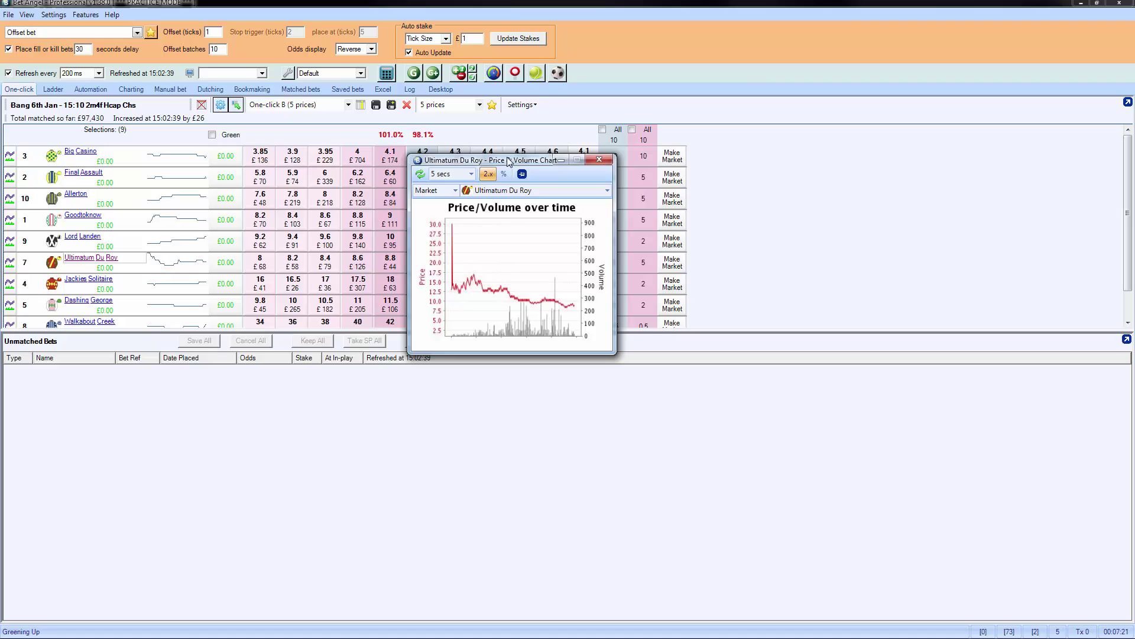
Move the Ultimatum Du Roy chart to the top right, pin it on top, and set a 5-second interval.
drag(506, 164, 813, 70)
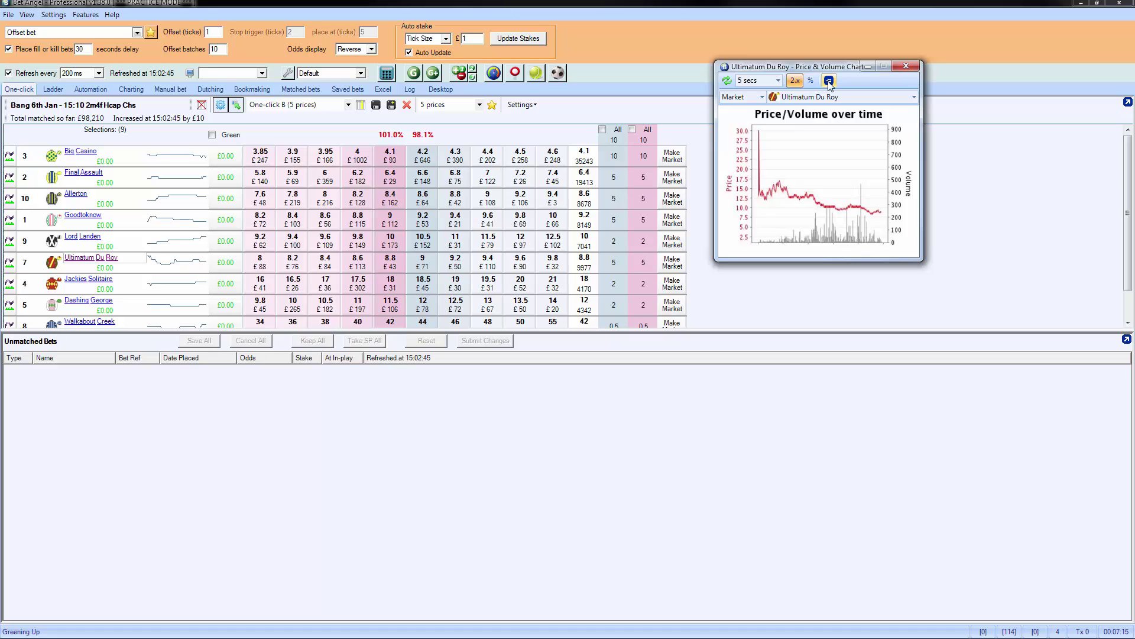
click(829, 81)
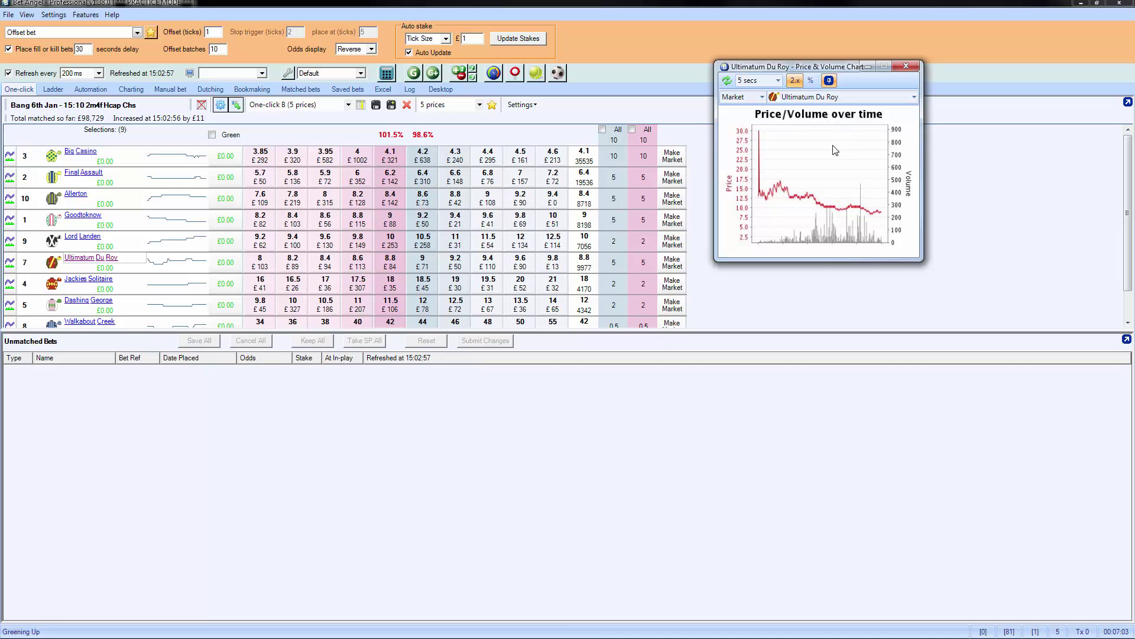
click(779, 82)
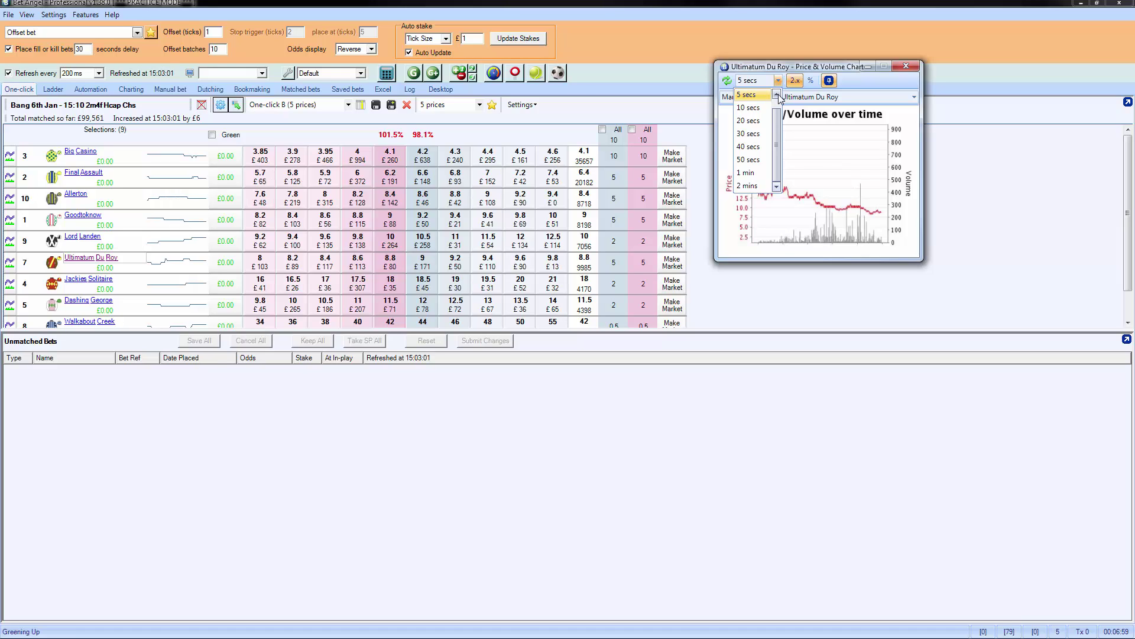
click(777, 95)
drag(777, 115, 771, 146)
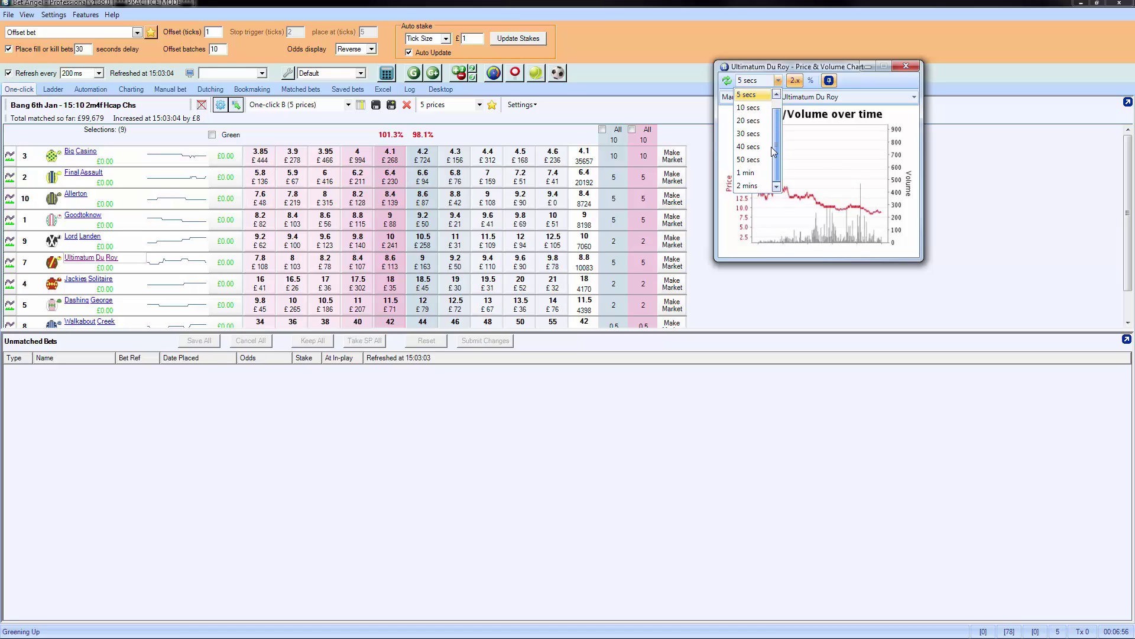
click(760, 95)
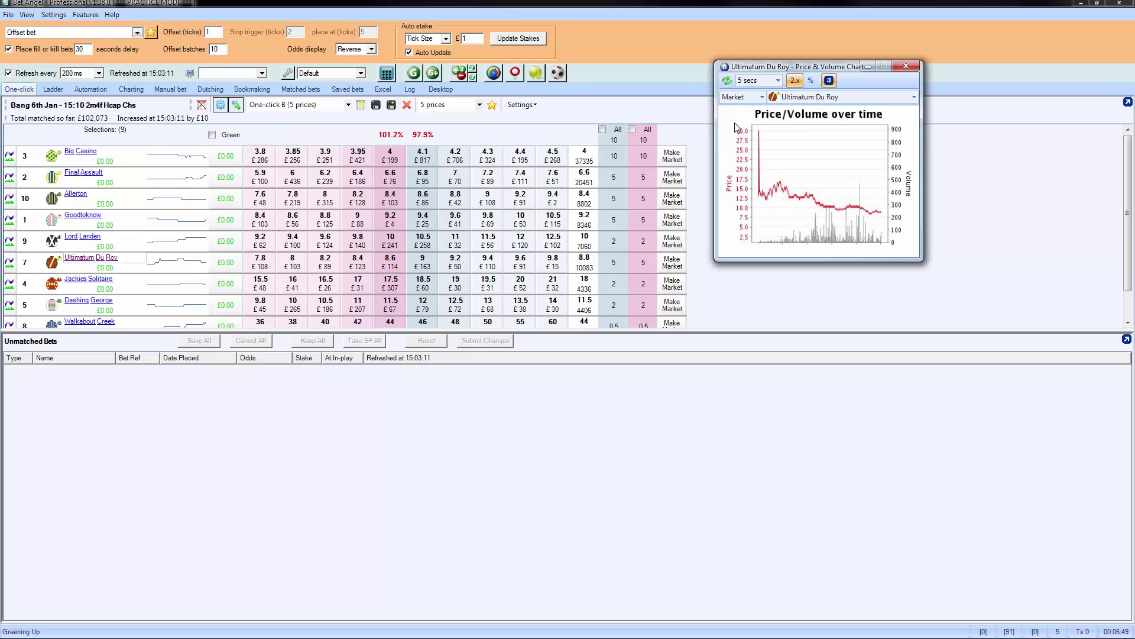
click(811, 82)
drag(857, 65, 409, 107)
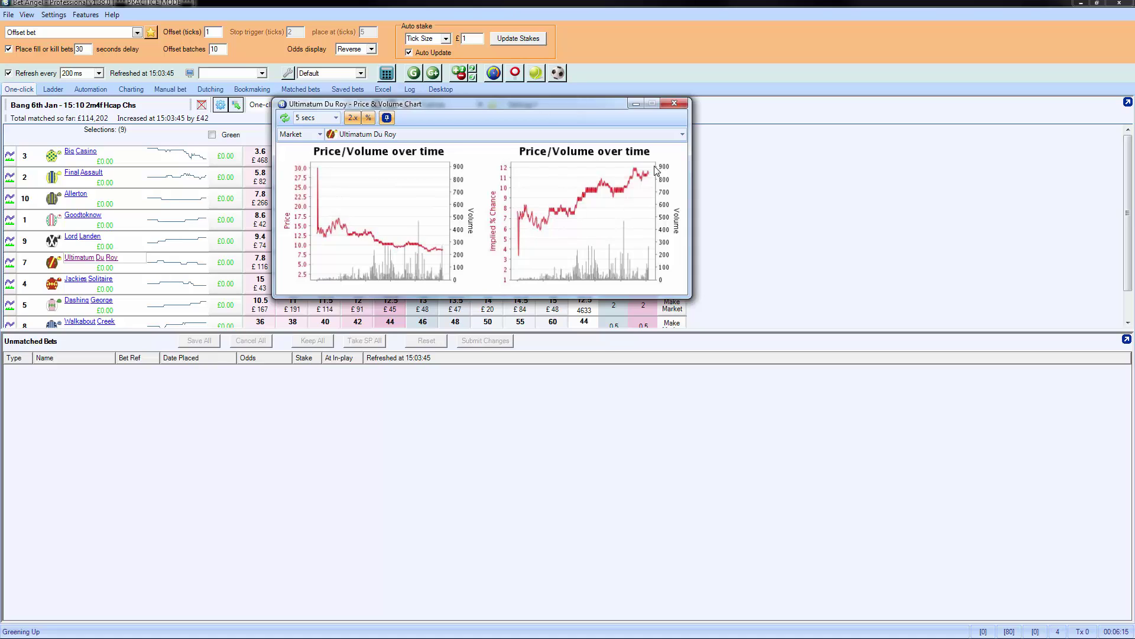
click(369, 118)
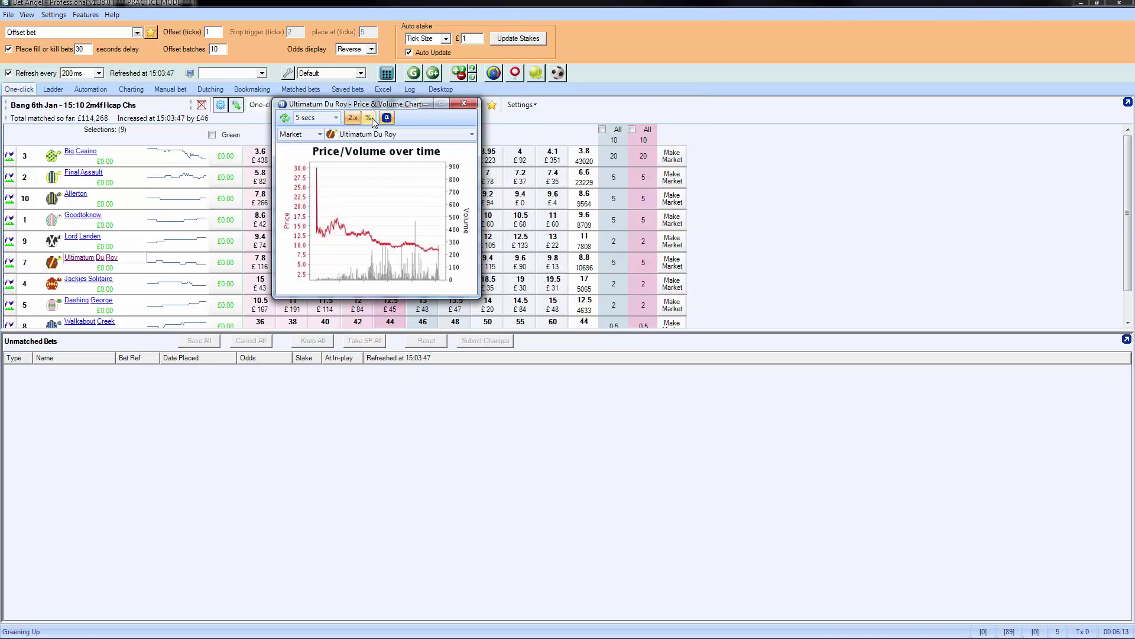
click(369, 117)
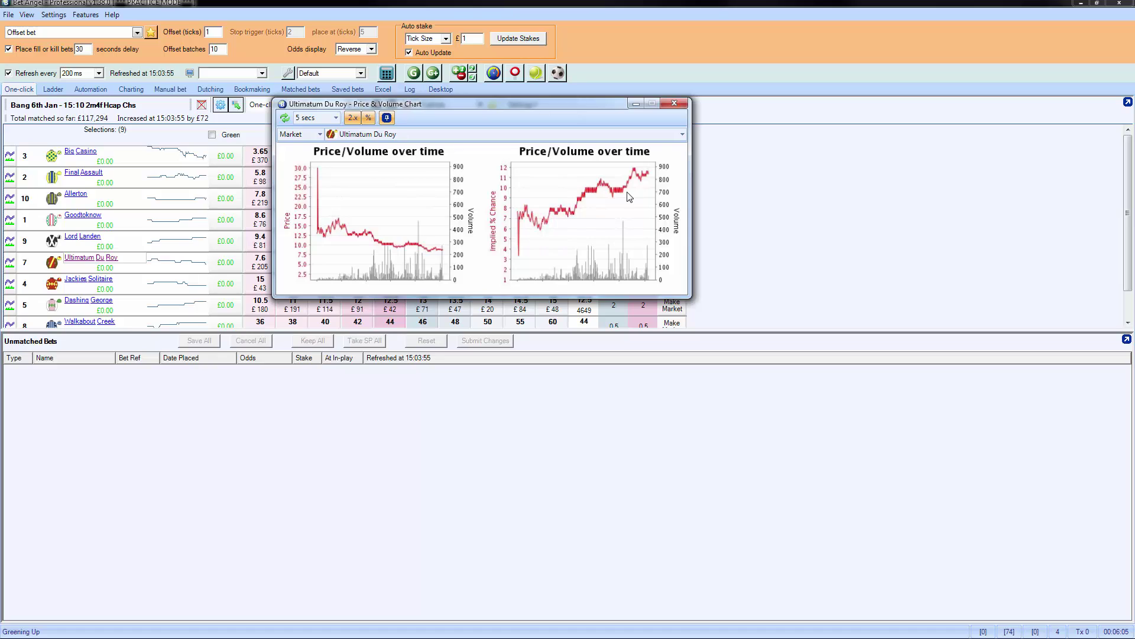
click(368, 117)
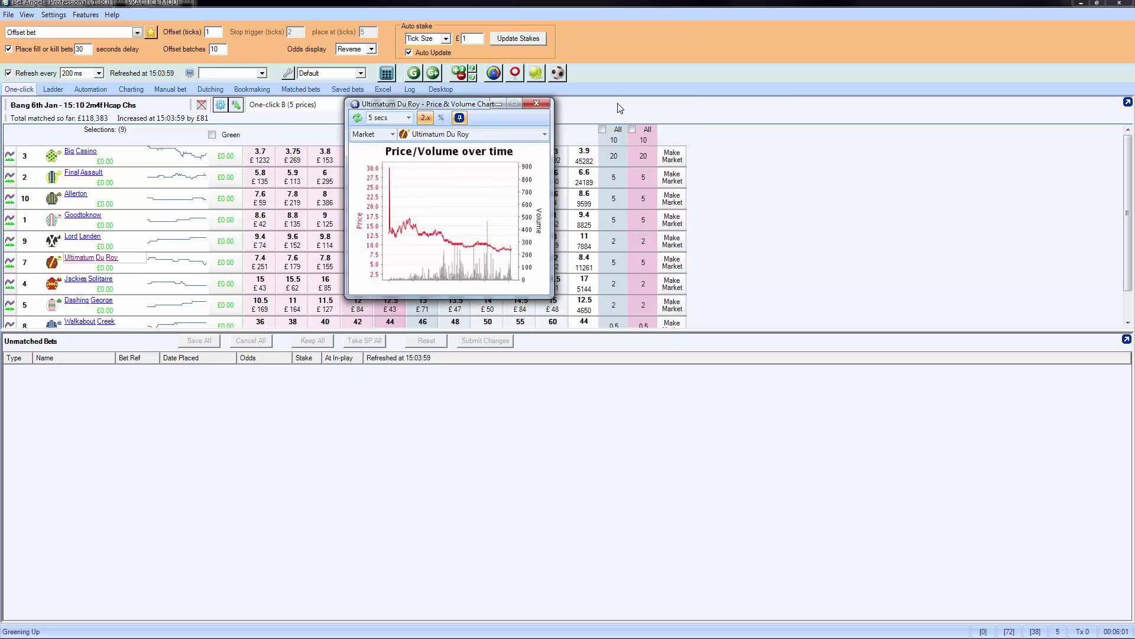
drag(454, 103, 828, 67)
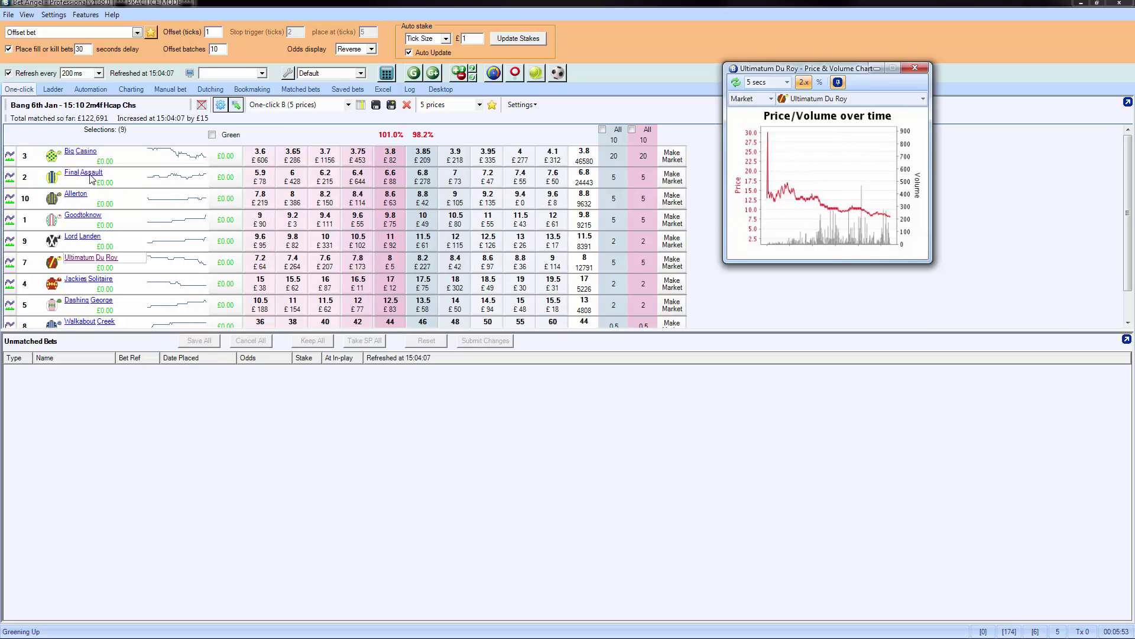
Open price/volume charts for Final Assault and Allerton and move them to the right side.
click(132, 176)
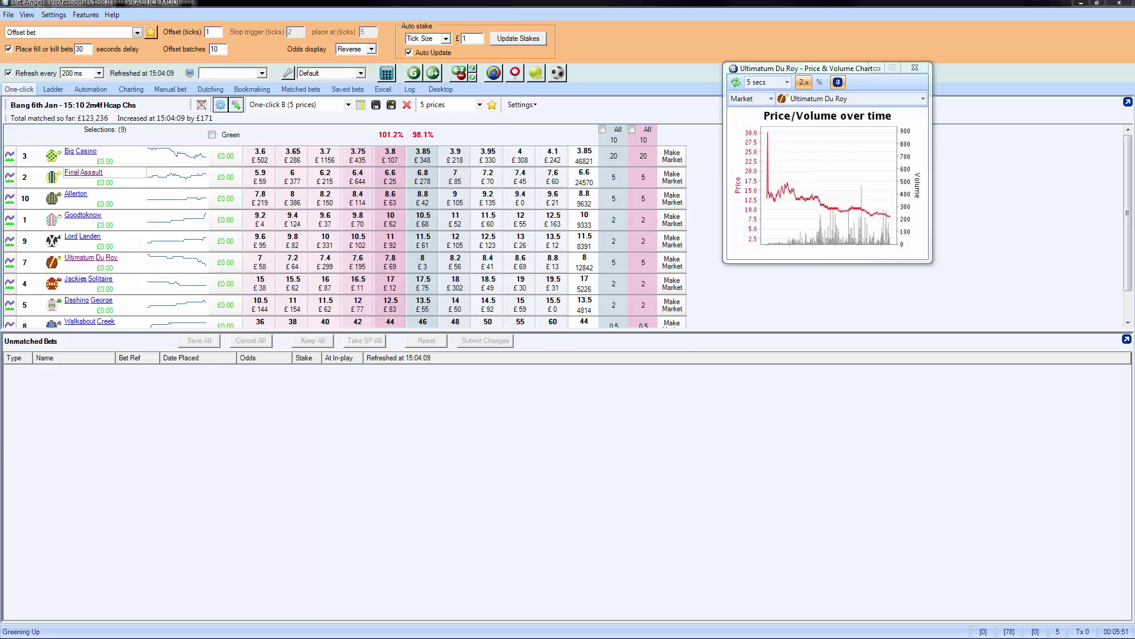
click(9, 176)
drag(437, 258, 849, 281)
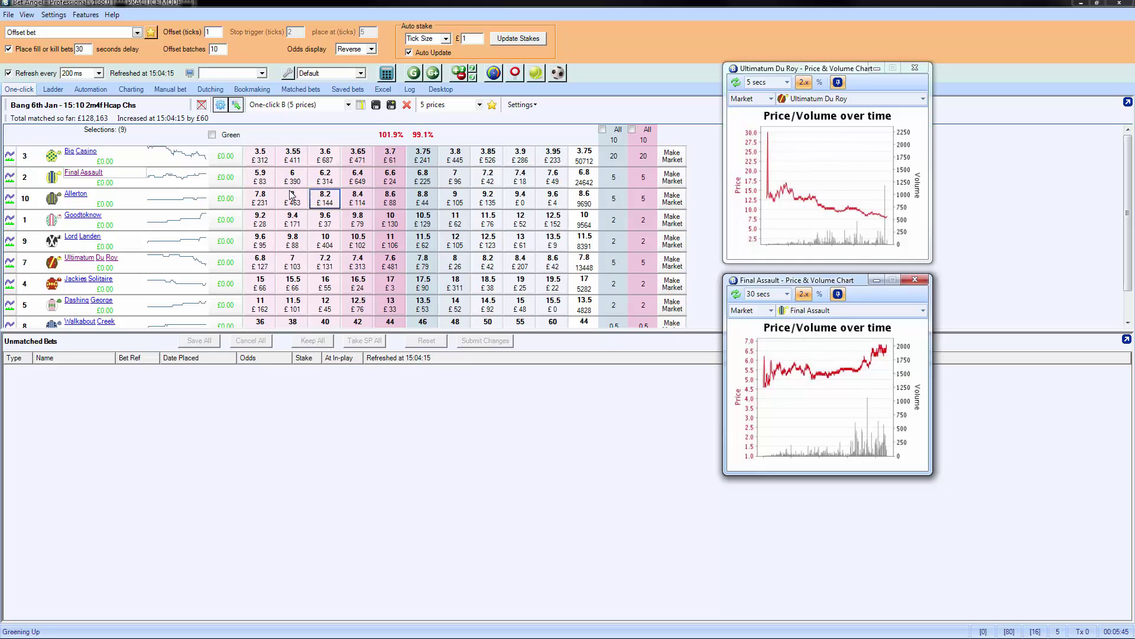
click(76, 195)
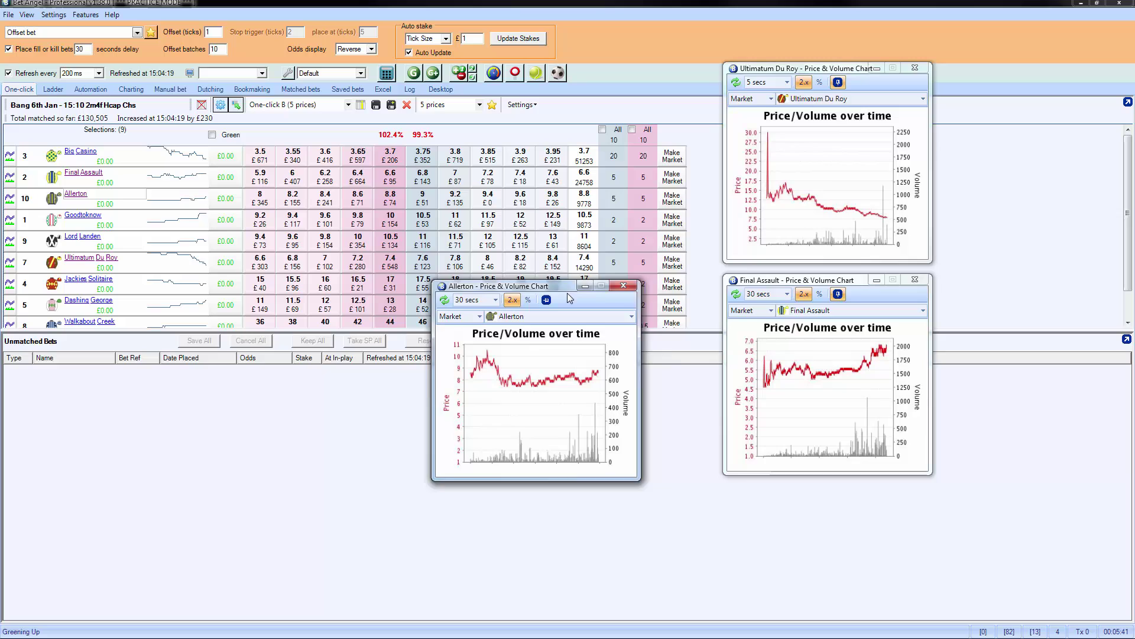
drag(569, 298, 1051, 71)
Tile the Ultimatum Du Roy, Final Assault and Allerton charts into a tight block beside the ladder.
drag(888, 69, 871, 61)
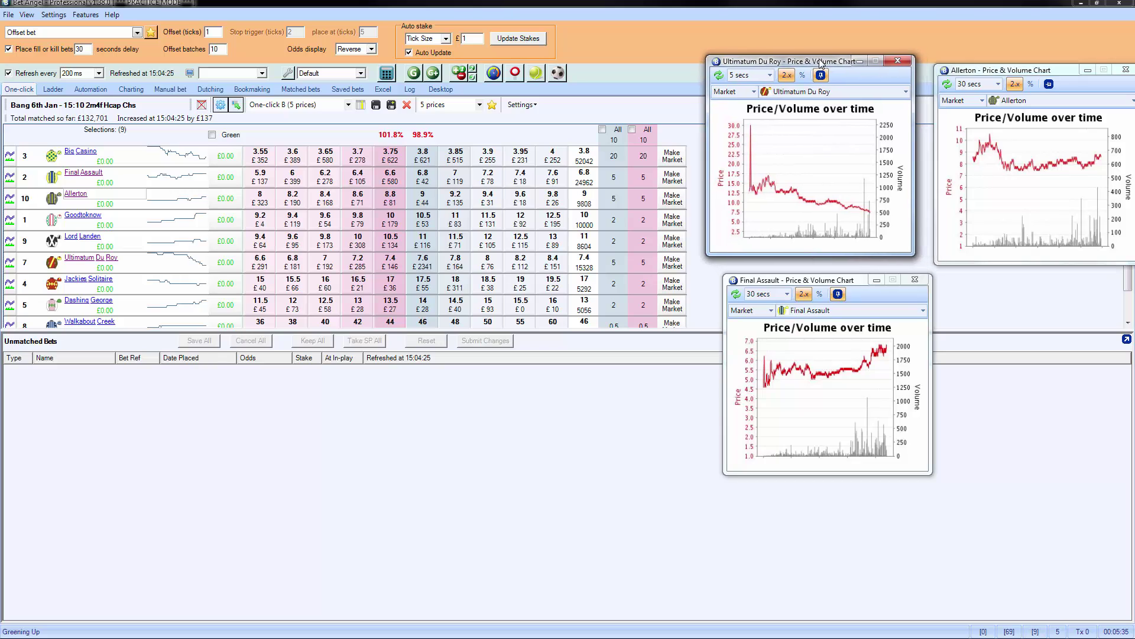
drag(818, 280, 802, 265)
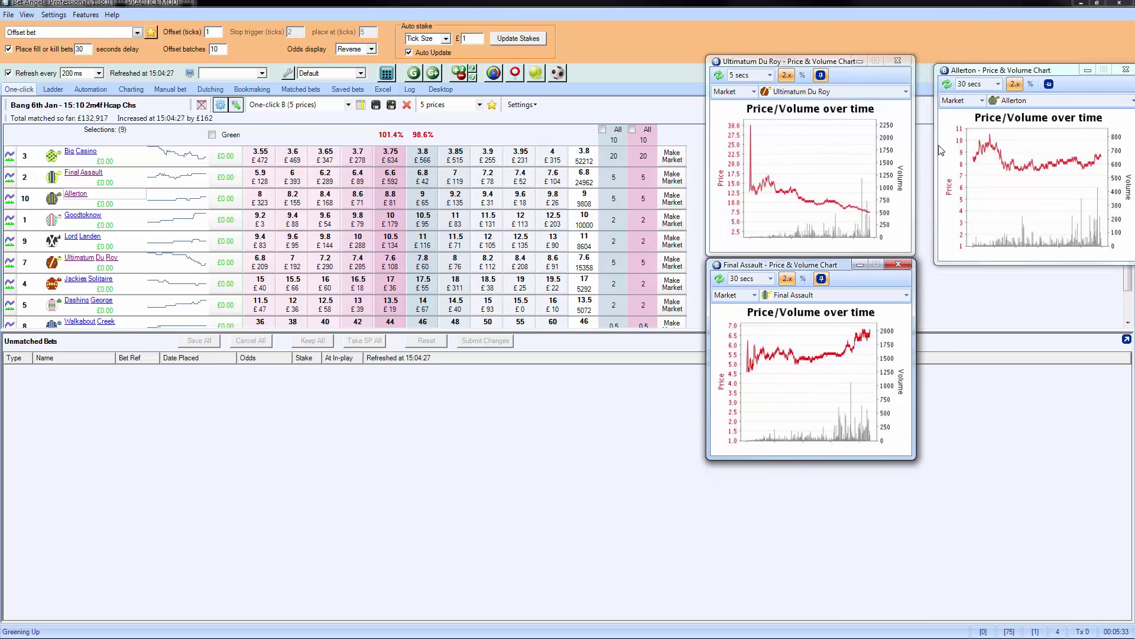
drag(984, 75, 959, 62)
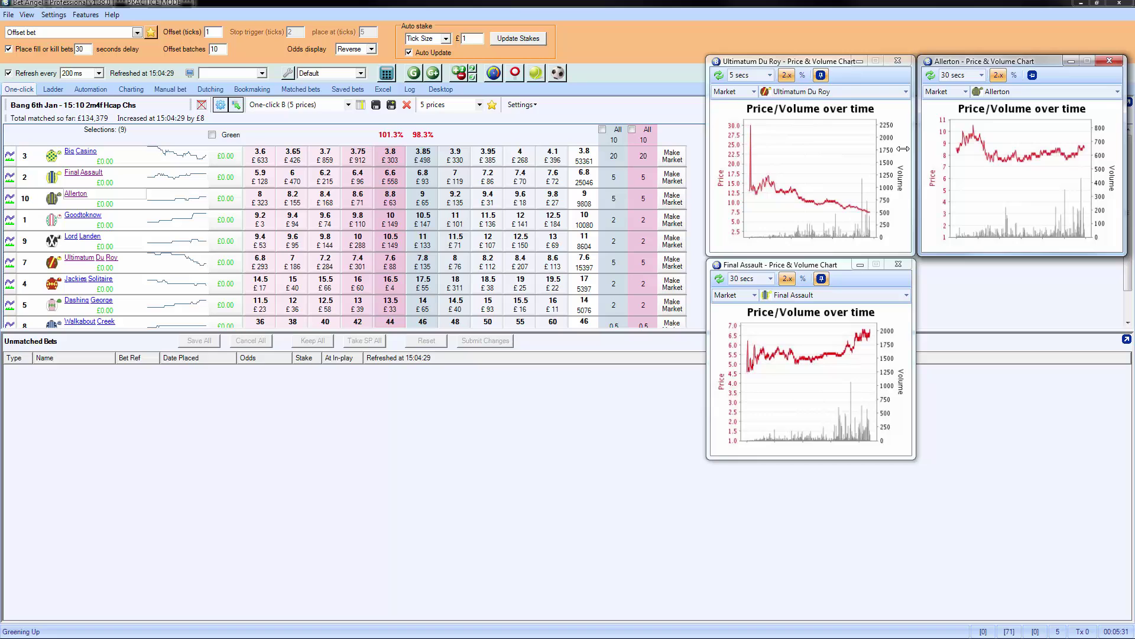
mouse_move(911, 258)
mouse_down()
mouse_move(911, 248)
mouse_move(1048, 387)
mouse_move(906, 249)
mouse_up()
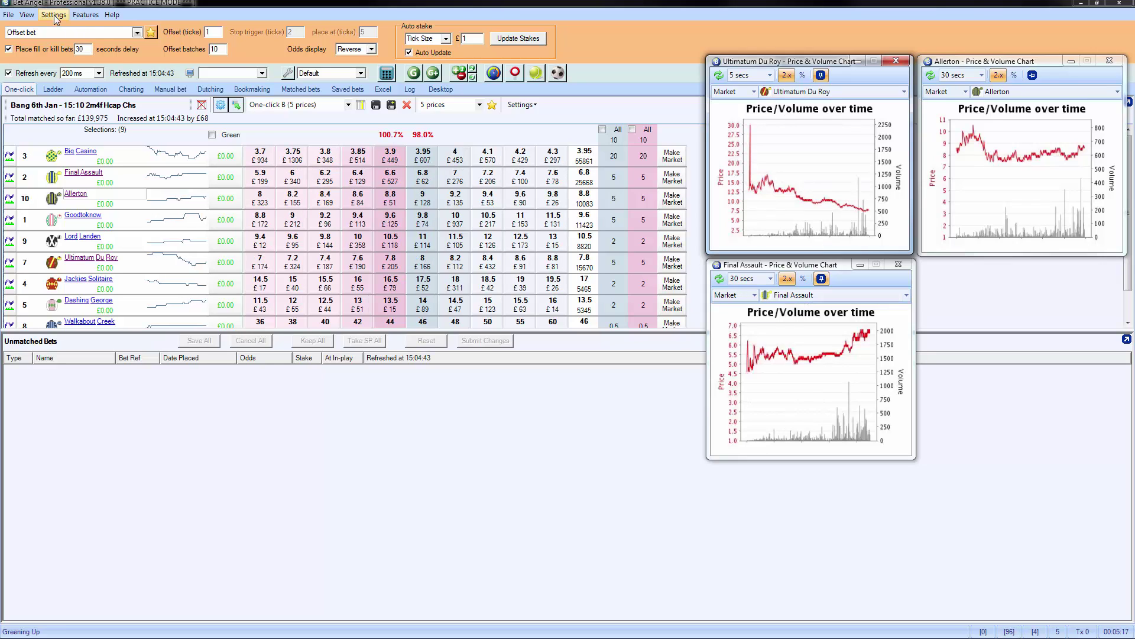
Save the current screen via View > Save Layout As under a new personal one-click layout name.
click(31, 15)
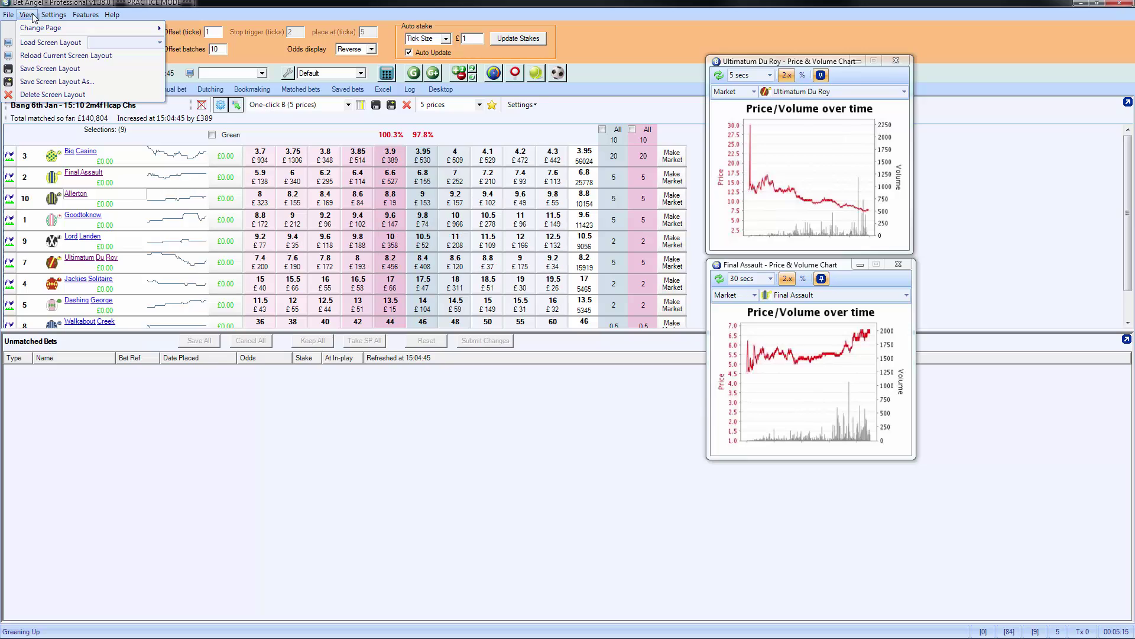
click(57, 83)
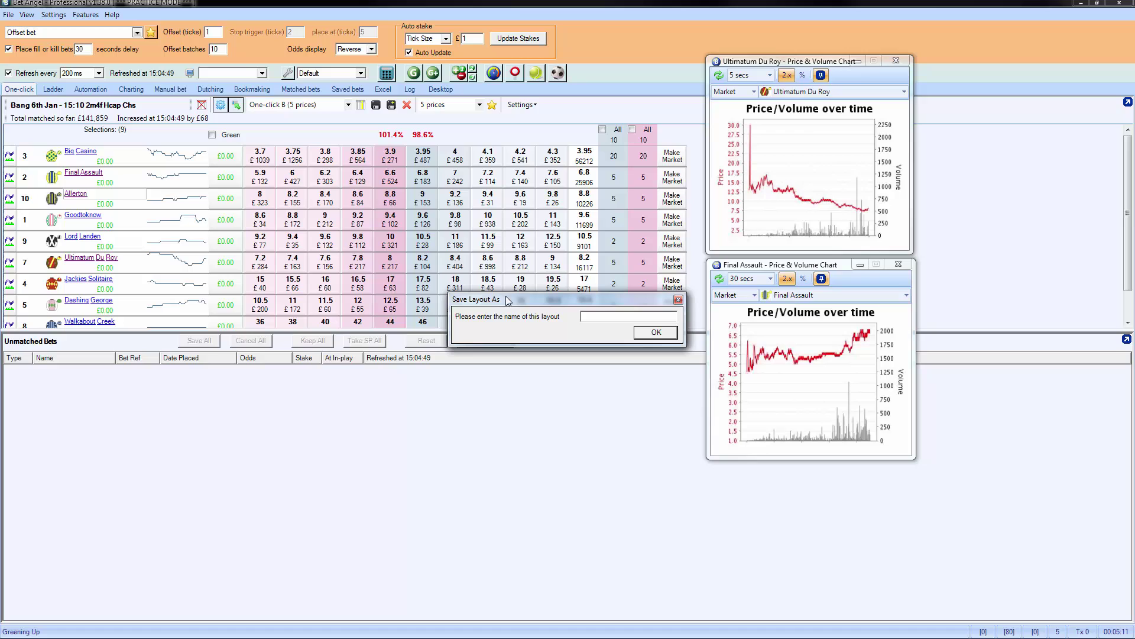
text(Peter)
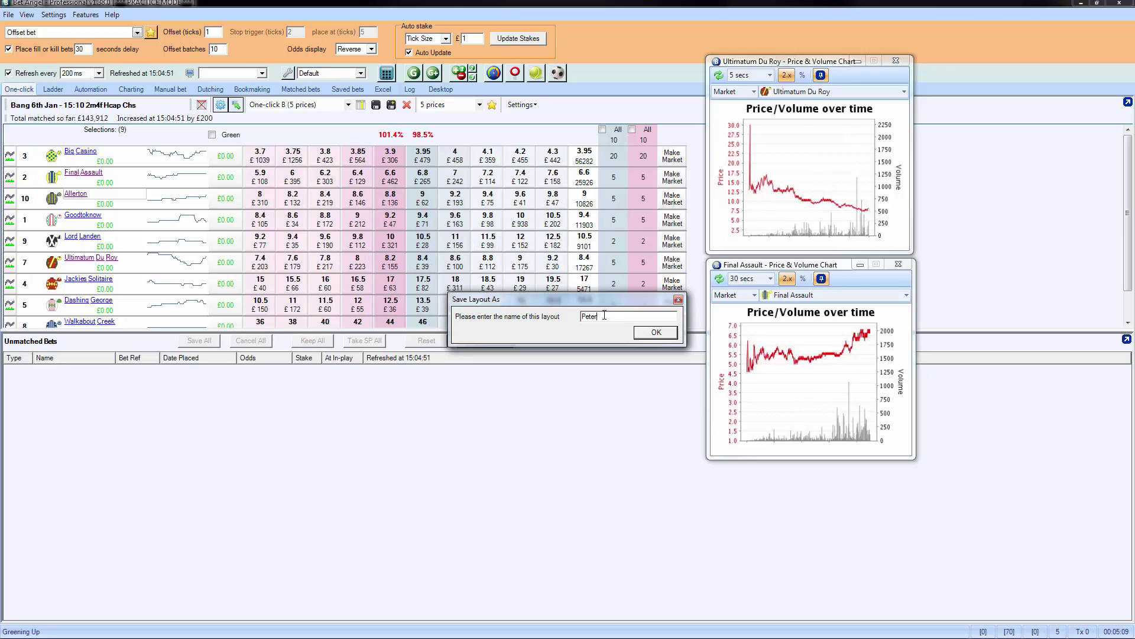
text('s one click )
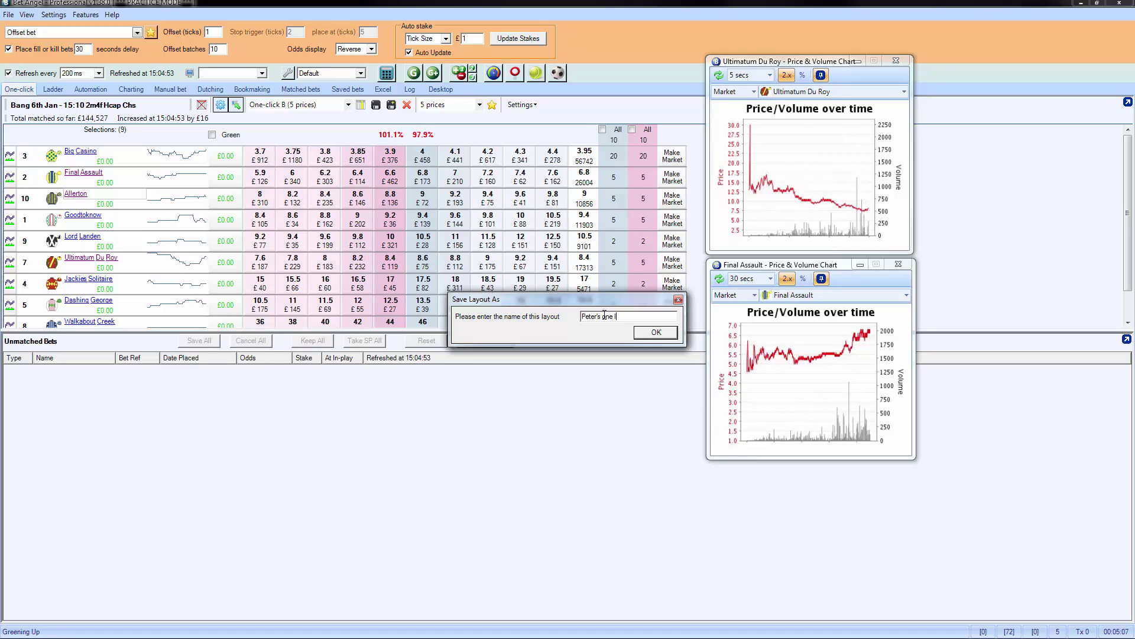
text(layout)
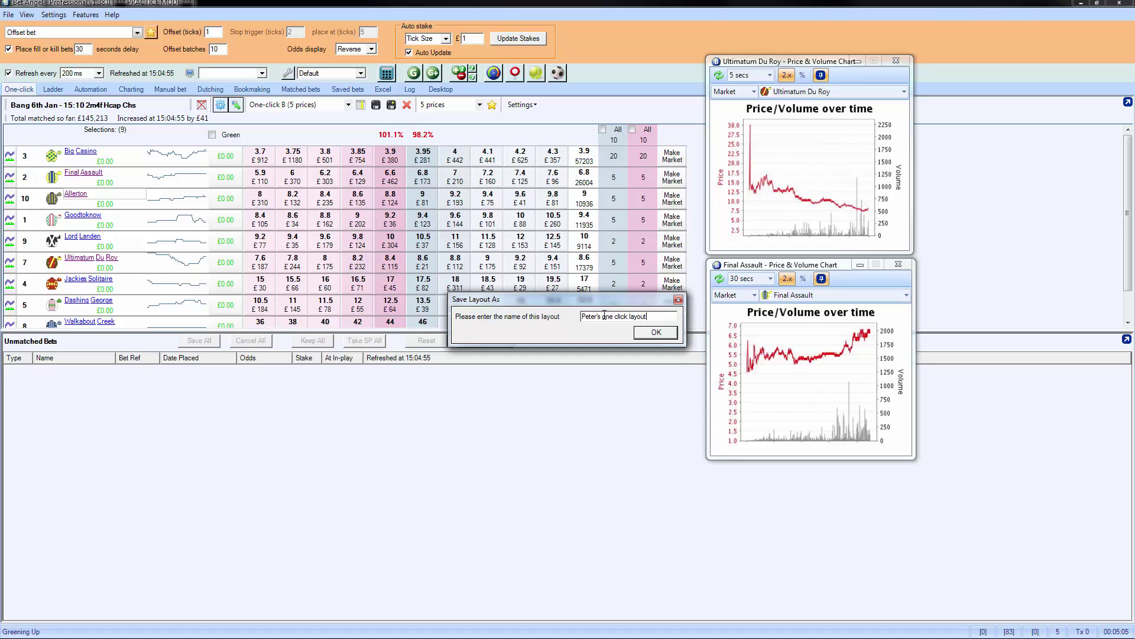
click(660, 334)
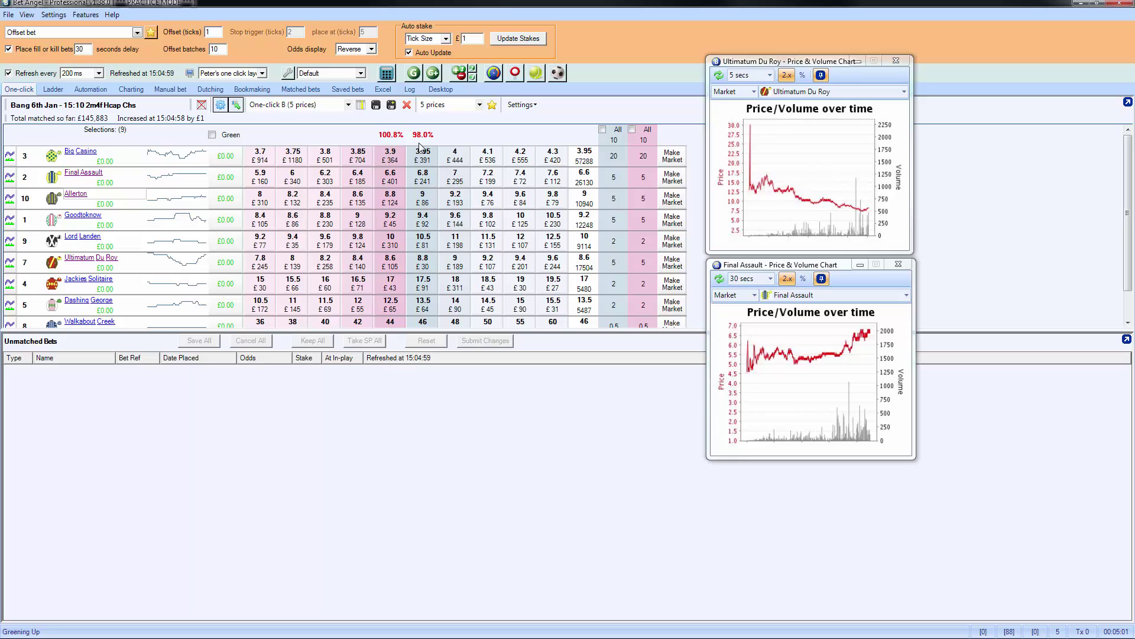
Reopen Allerton's price and volume chart, pin it always on top, and re-save the layout from View.
click(76, 194)
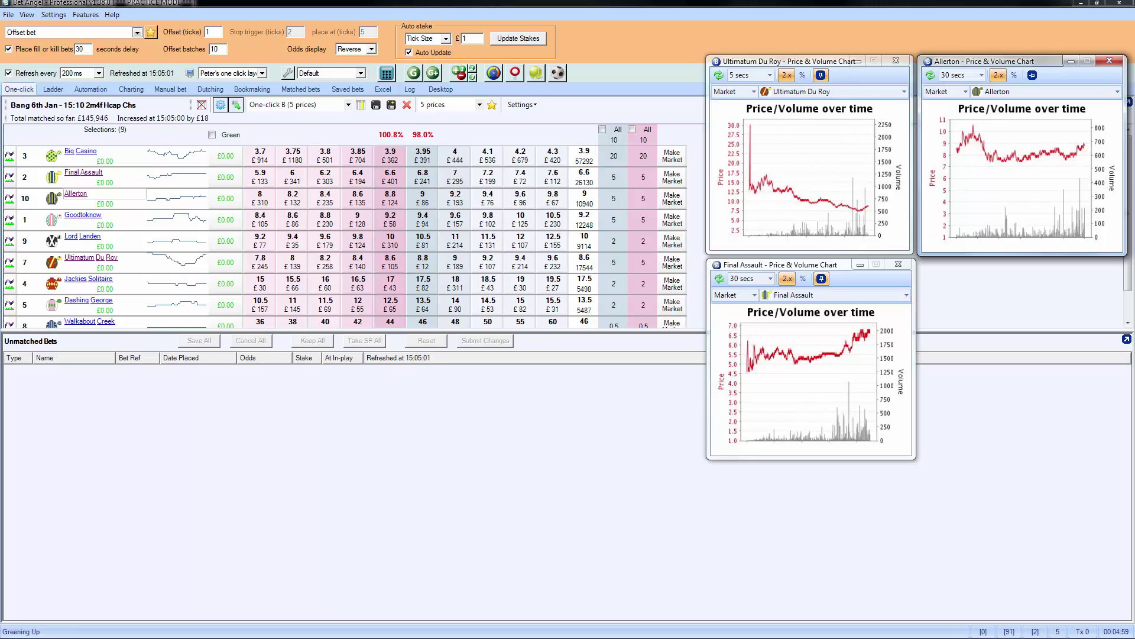
click(1033, 77)
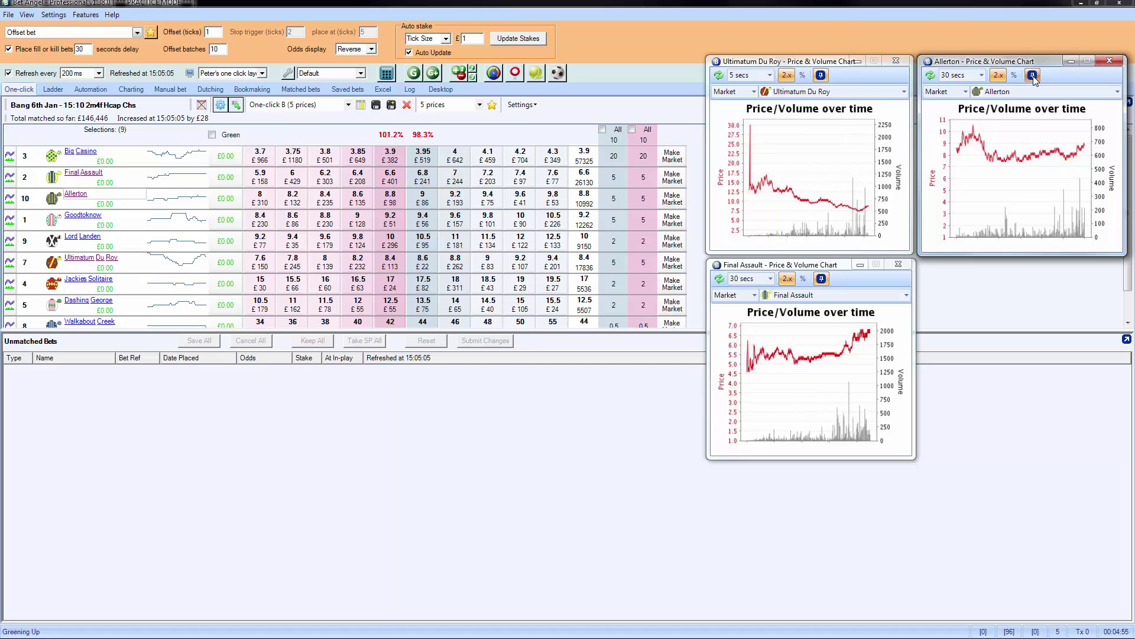
click(27, 14)
click(56, 71)
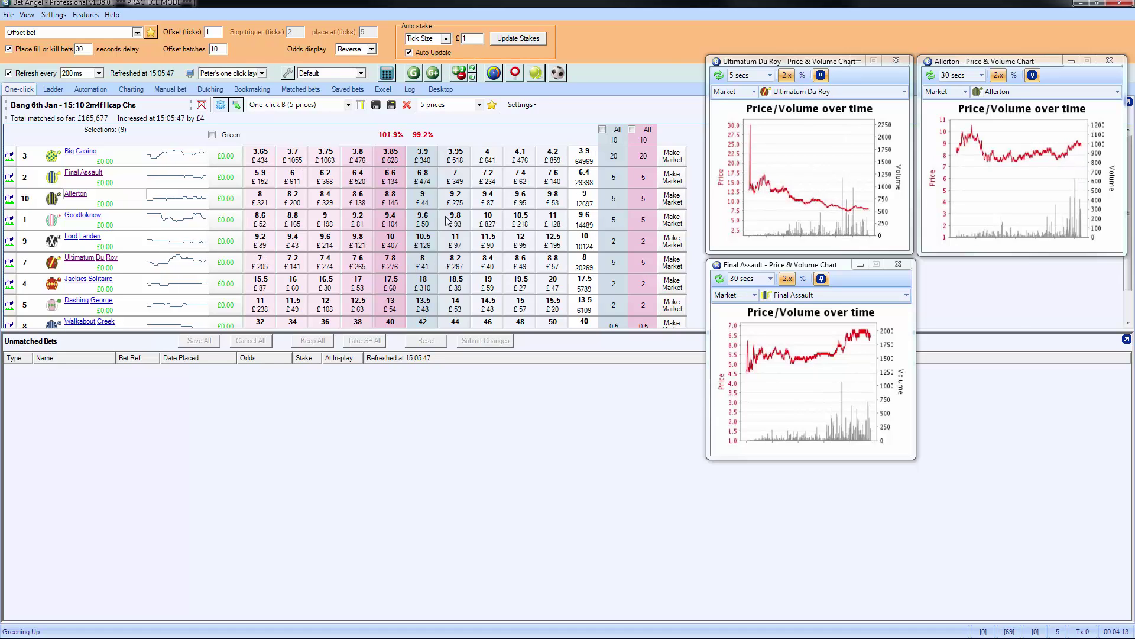
Back Ultimatum Du Roy for £5 at 8, 7.8 and 7.4, cancelling the 8 and 7.8 offers.
click(419, 266)
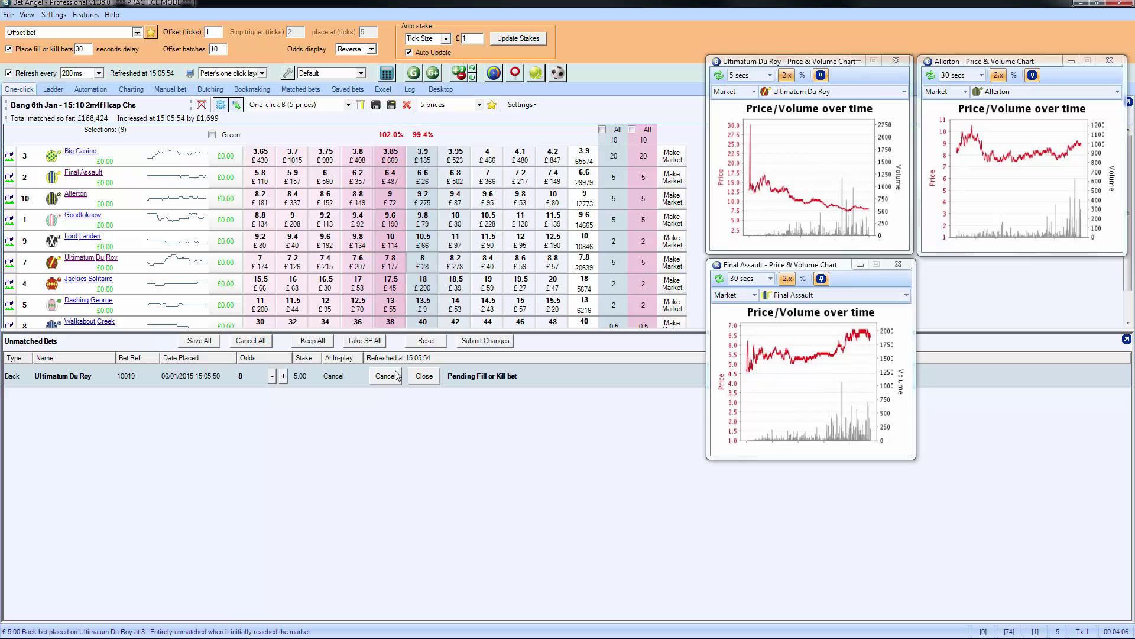
click(424, 267)
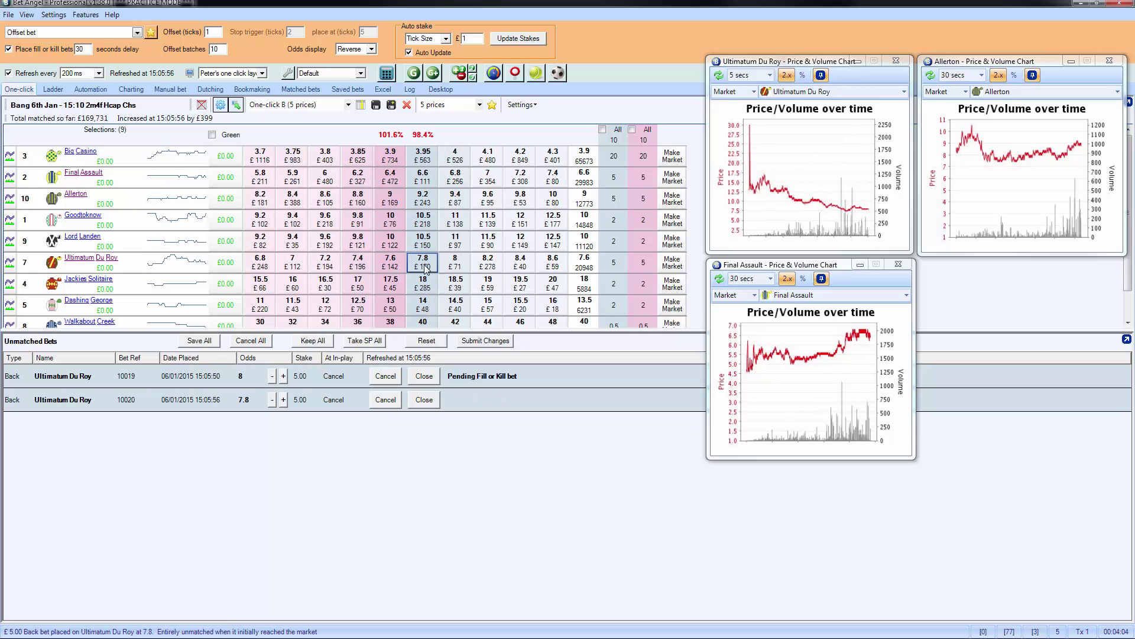
click(383, 377)
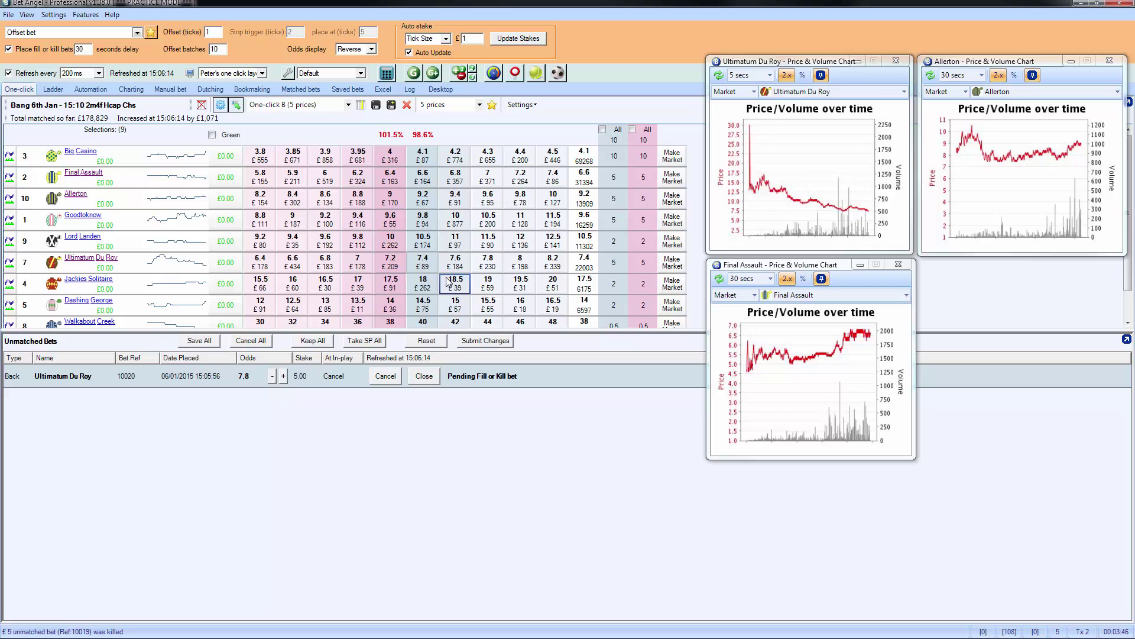
click(424, 262)
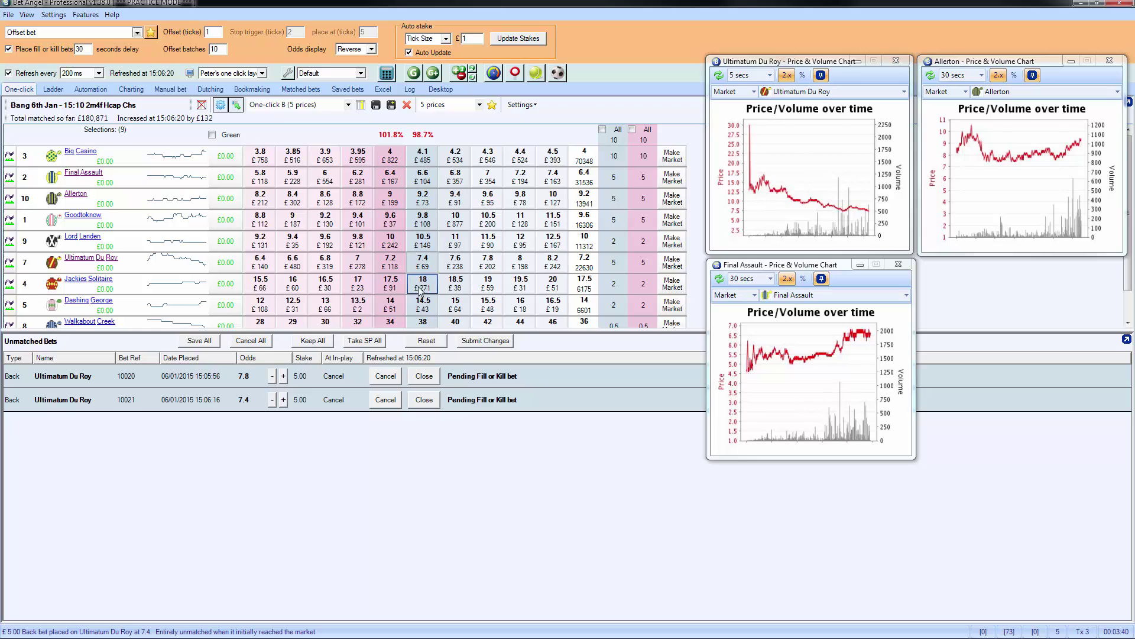
click(385, 376)
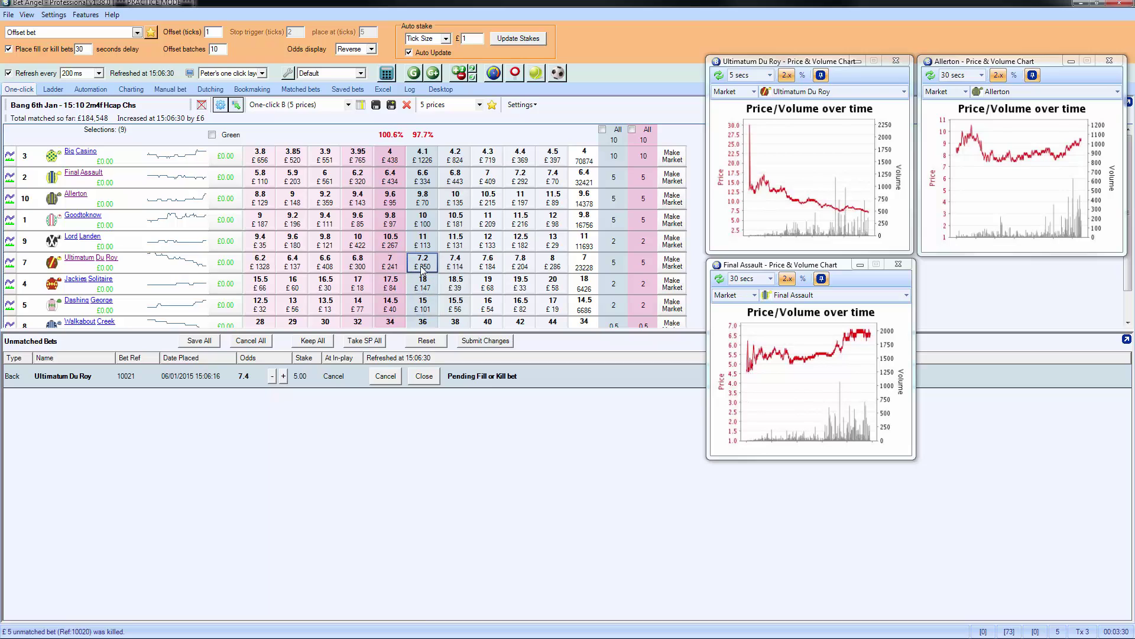
Switch the odds display to Normal and lay Ultimatum Du Roy for £5 at 6.8 and 7.2.
click(371, 50)
click(368, 60)
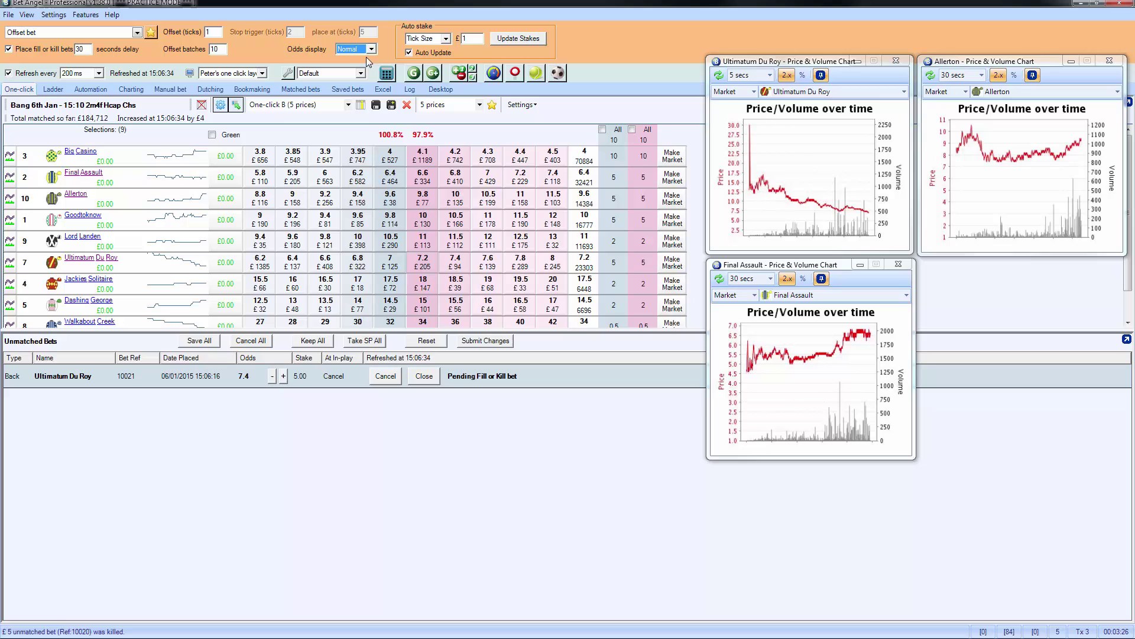
click(397, 264)
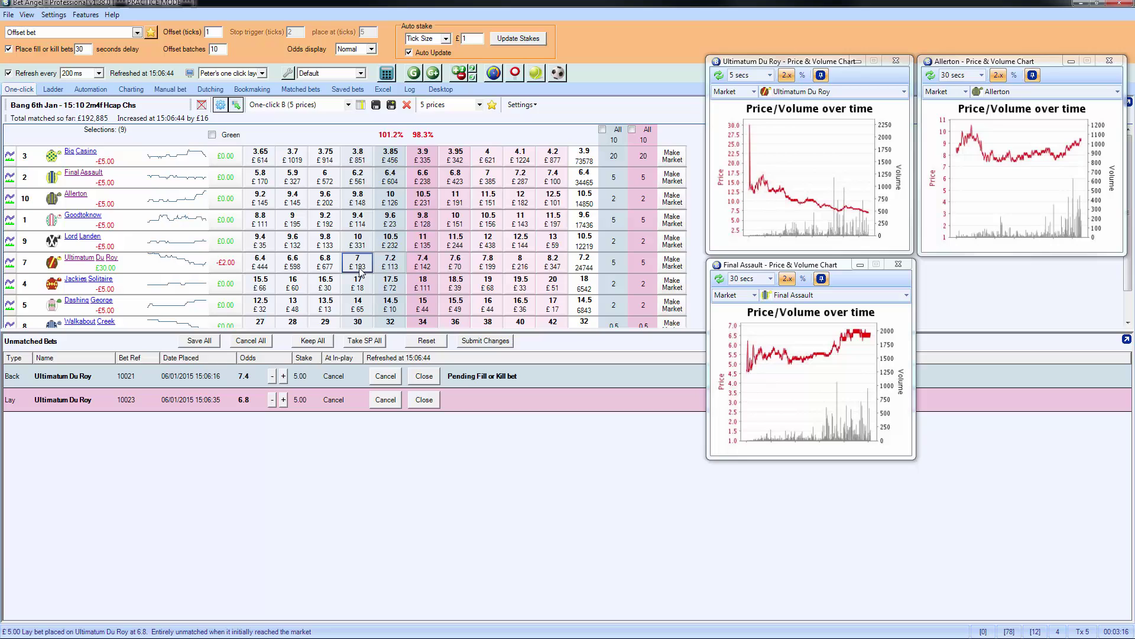
right_click(359, 269)
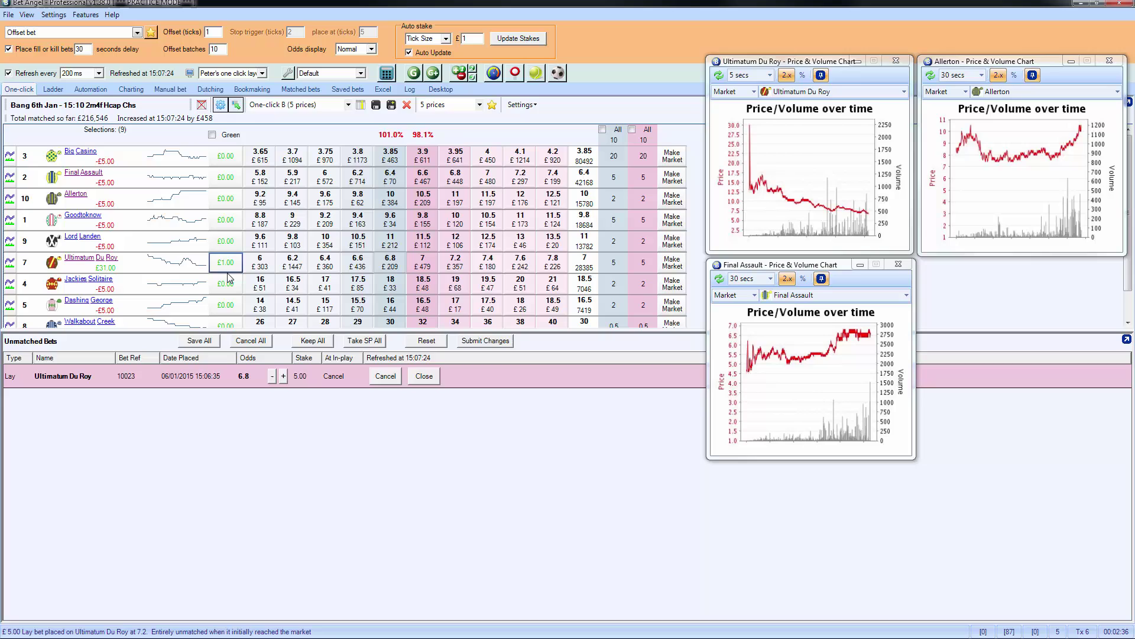
Raise the Ultimatum Du Roy stake to £2 and tick Green to lock £0.29 profit on every runner.
scroll(227, 272, up, 1)
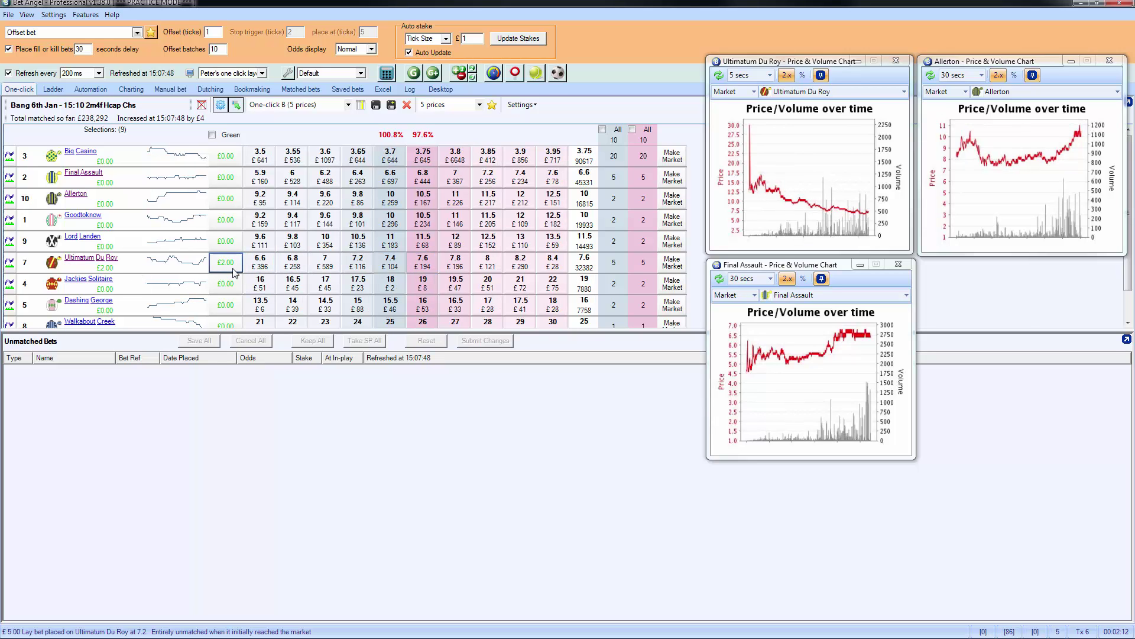
click(212, 135)
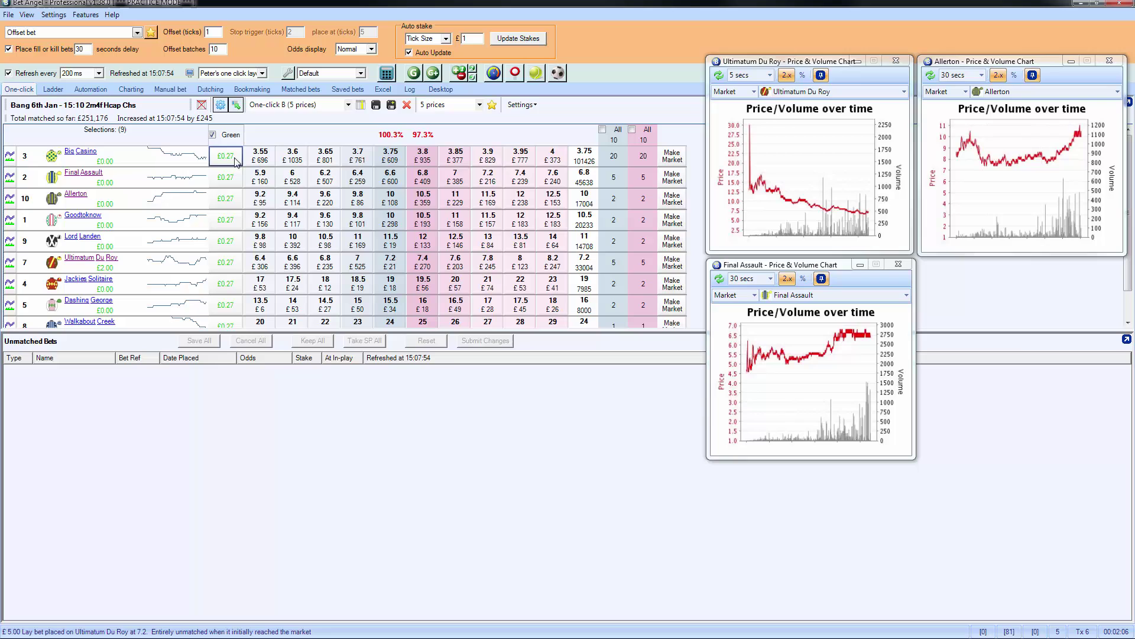
click(213, 135)
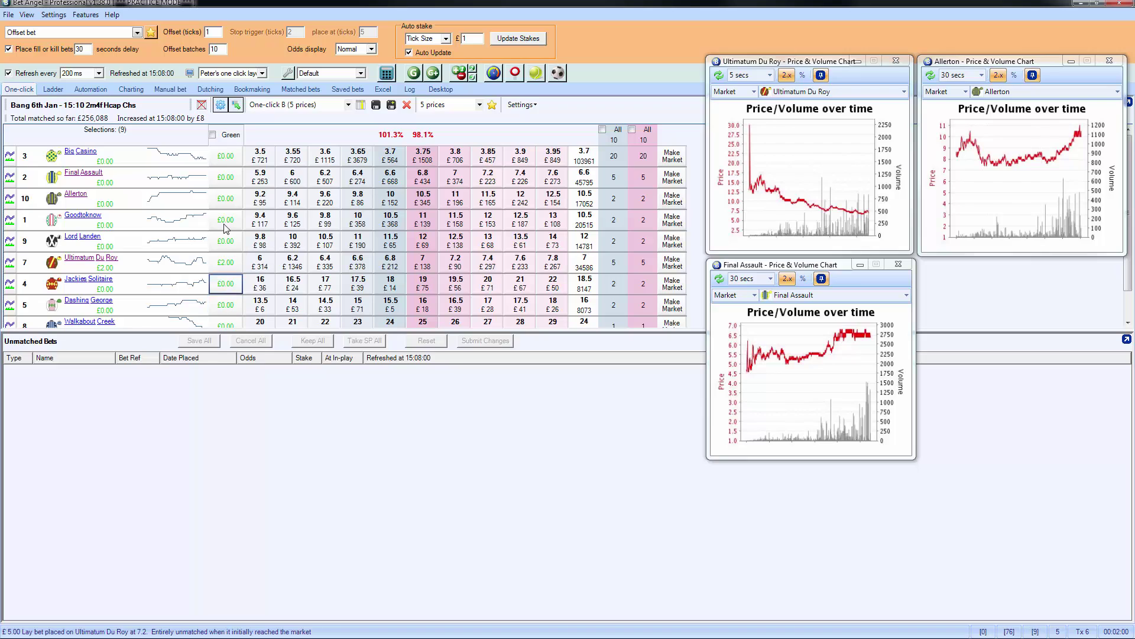
click(213, 135)
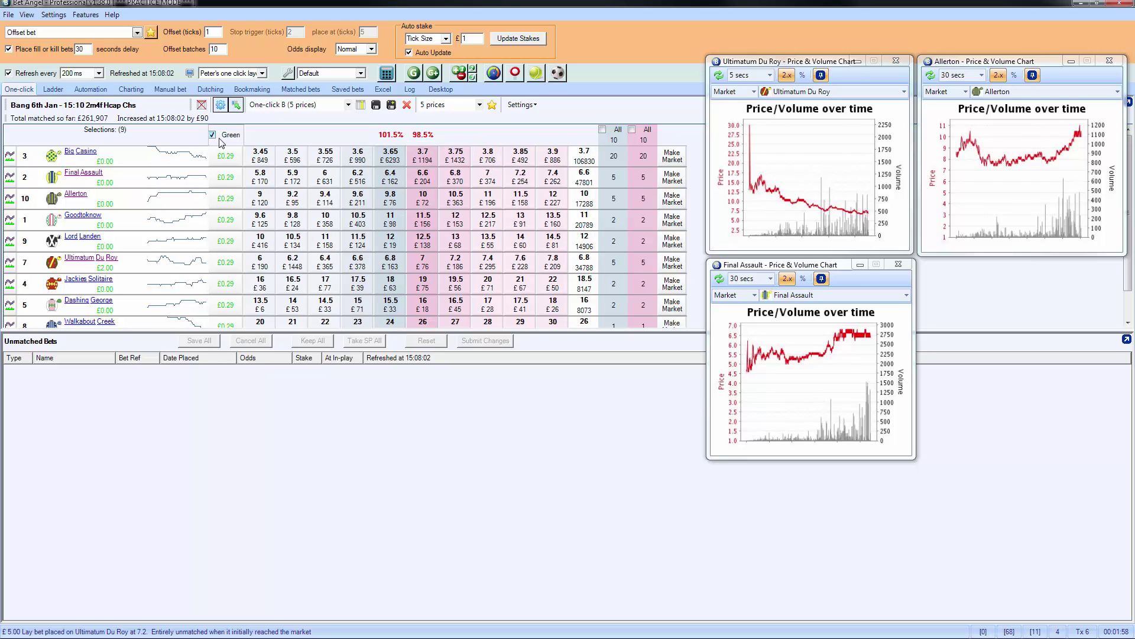